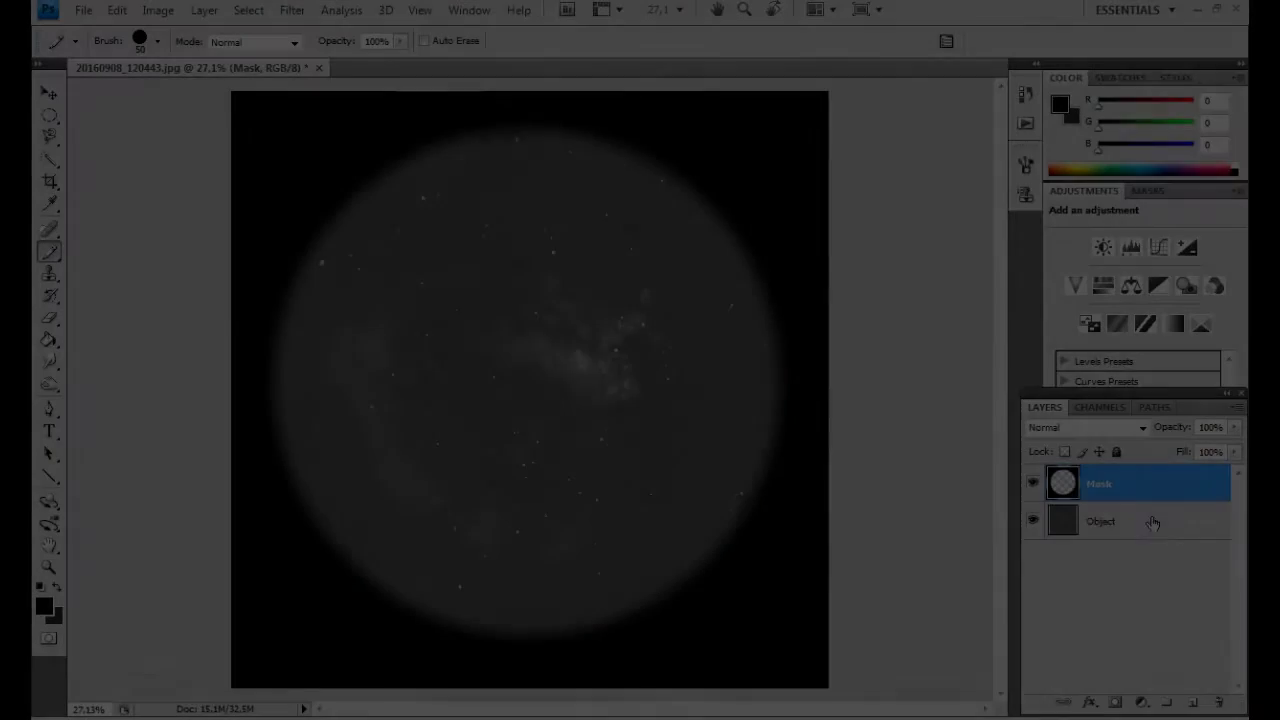
Step: With the Object layer selected, create a new layer named 'Stars' via Layer > New > Layer
left_click(1153, 522)
left_click(204, 10)
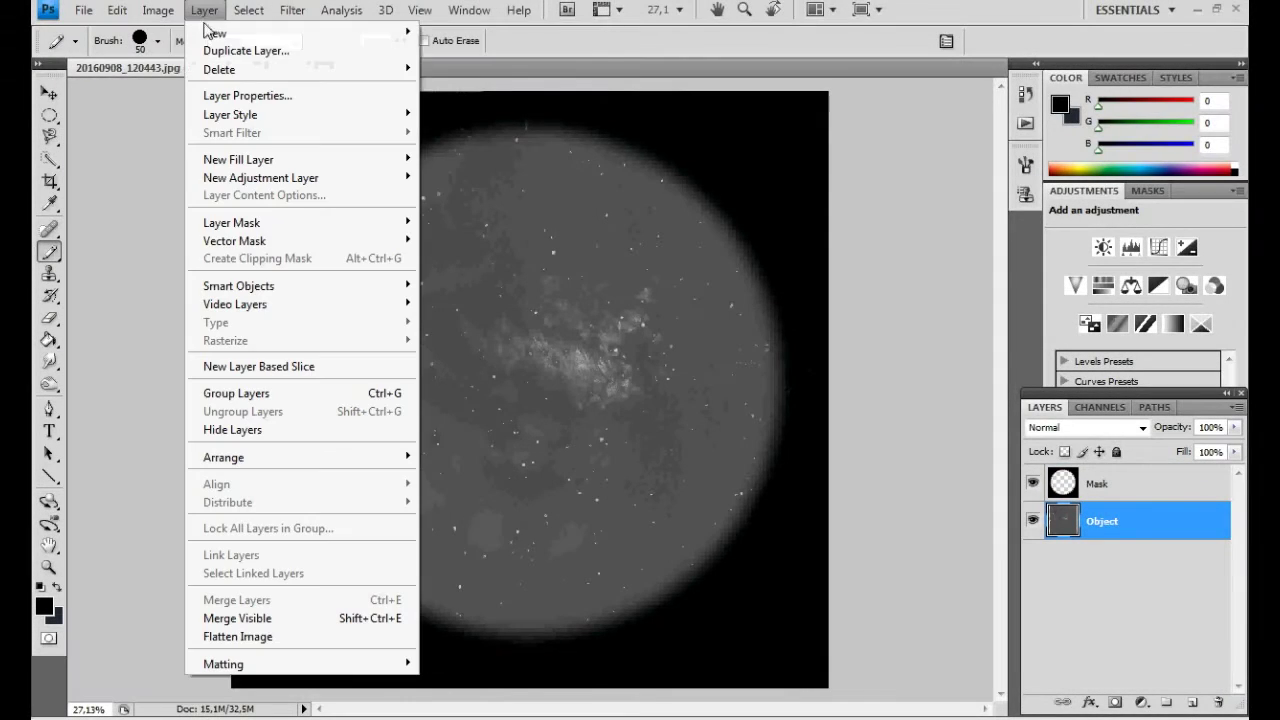
mouse_move(207, 30)
left_click(437, 32)
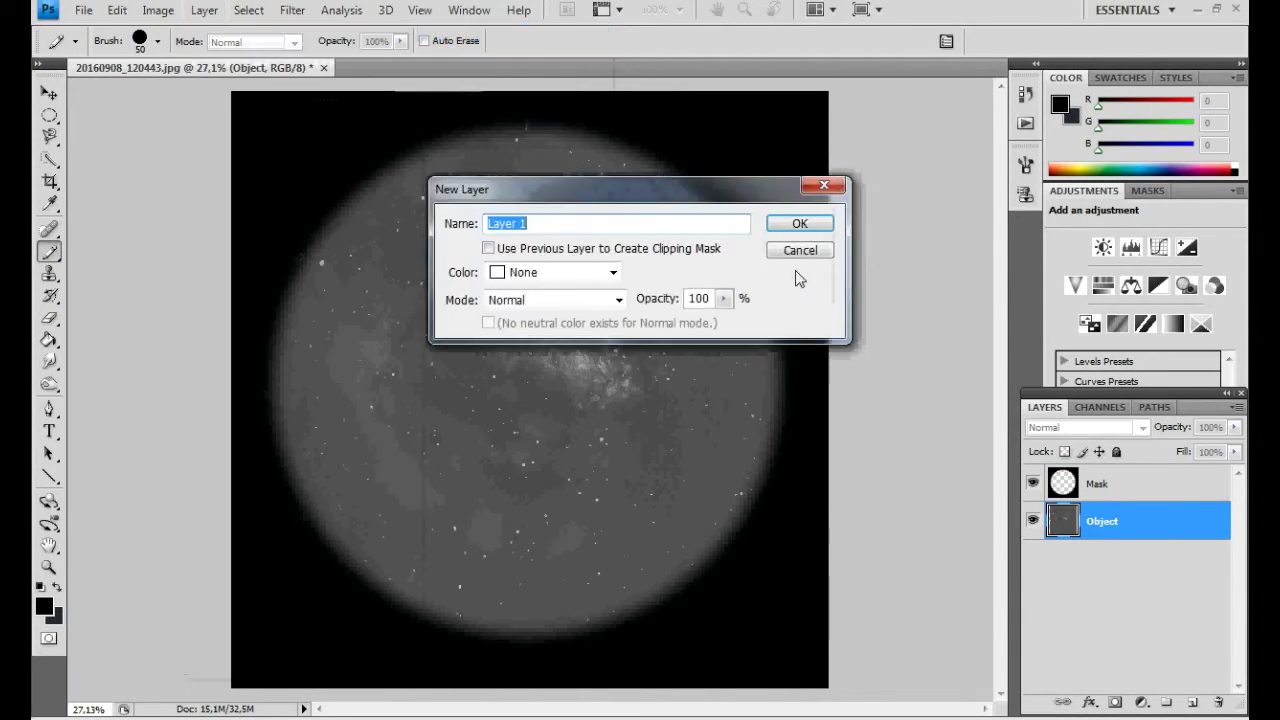
type("Stars")
key("Return")
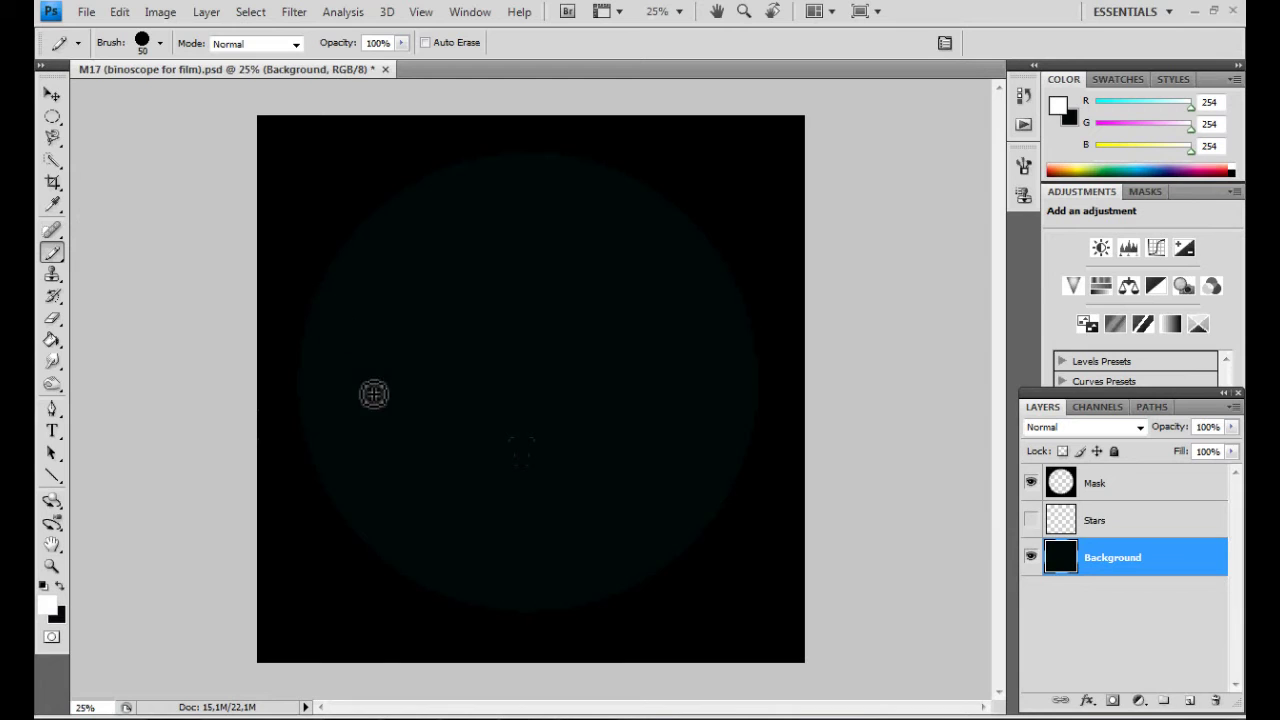
Step: Switch to the Brush Tool and raise the 7 px brush's hardness to 100%
left_click(54, 254)
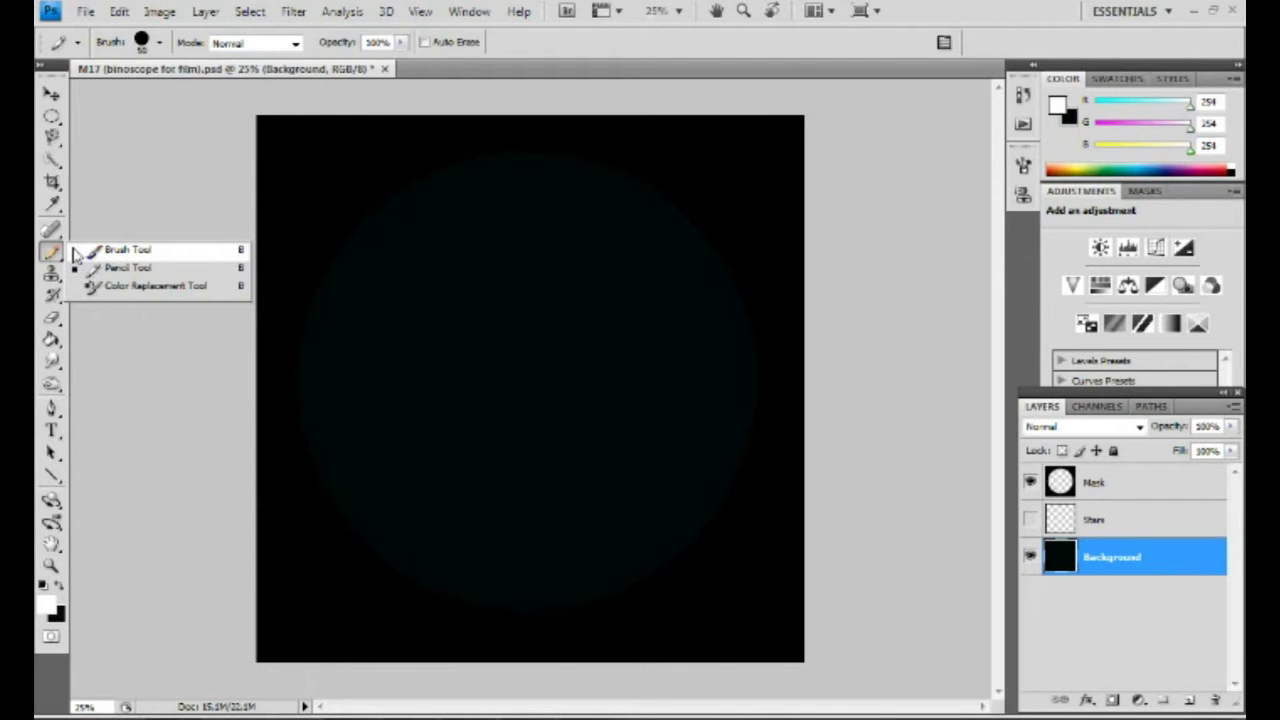
left_click(110, 252)
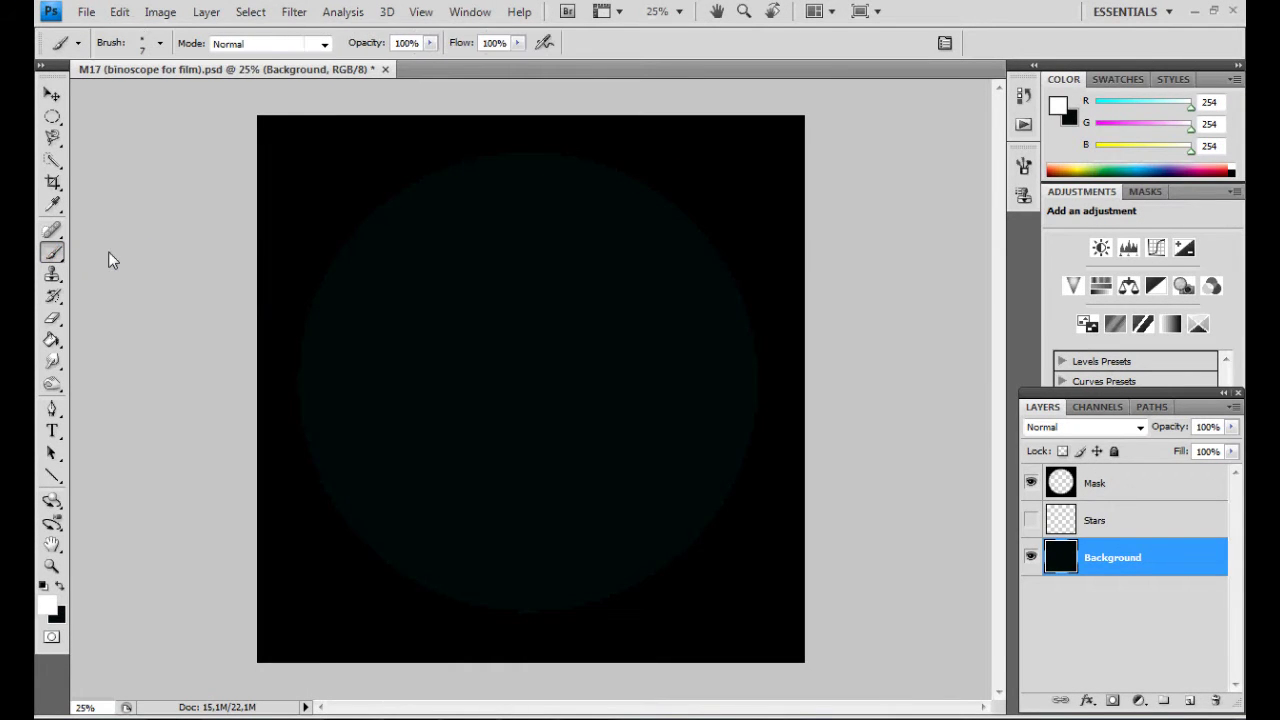
right_click(403, 338)
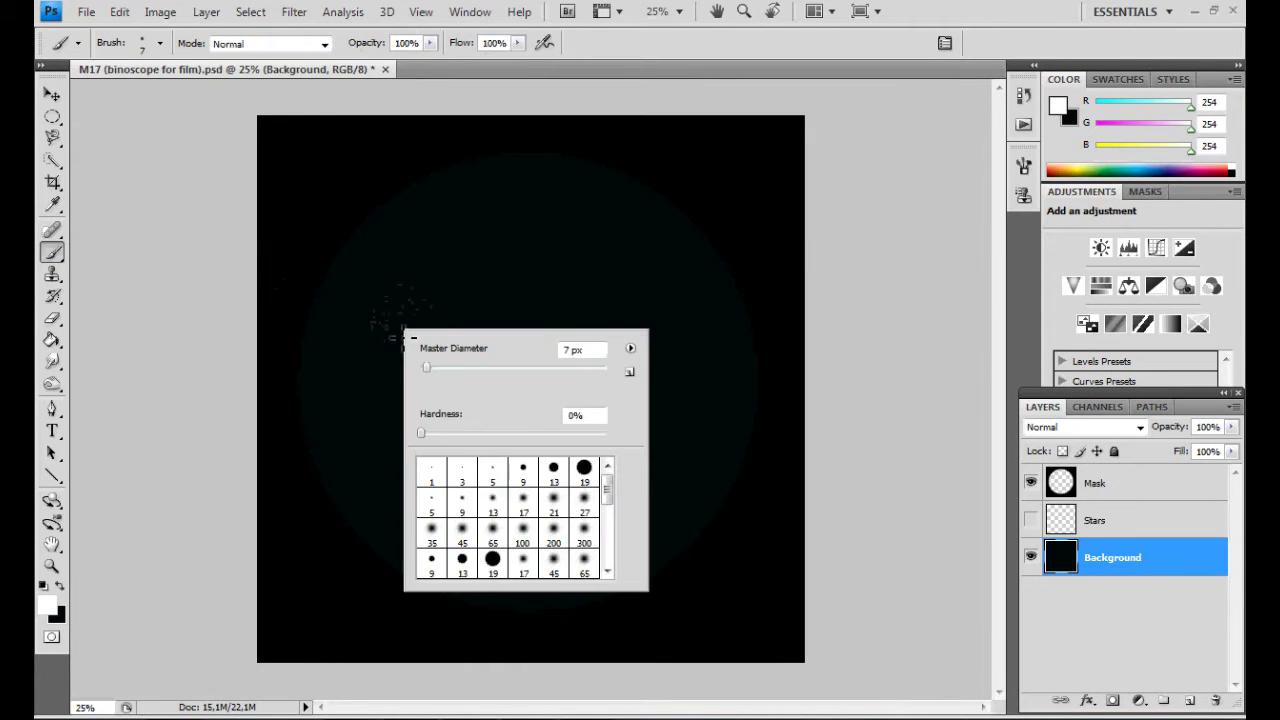
mouse_move(421, 437)
left_mouse_down()
mouse_move(614, 447)
mouse_move(417, 437)
left_mouse_up()
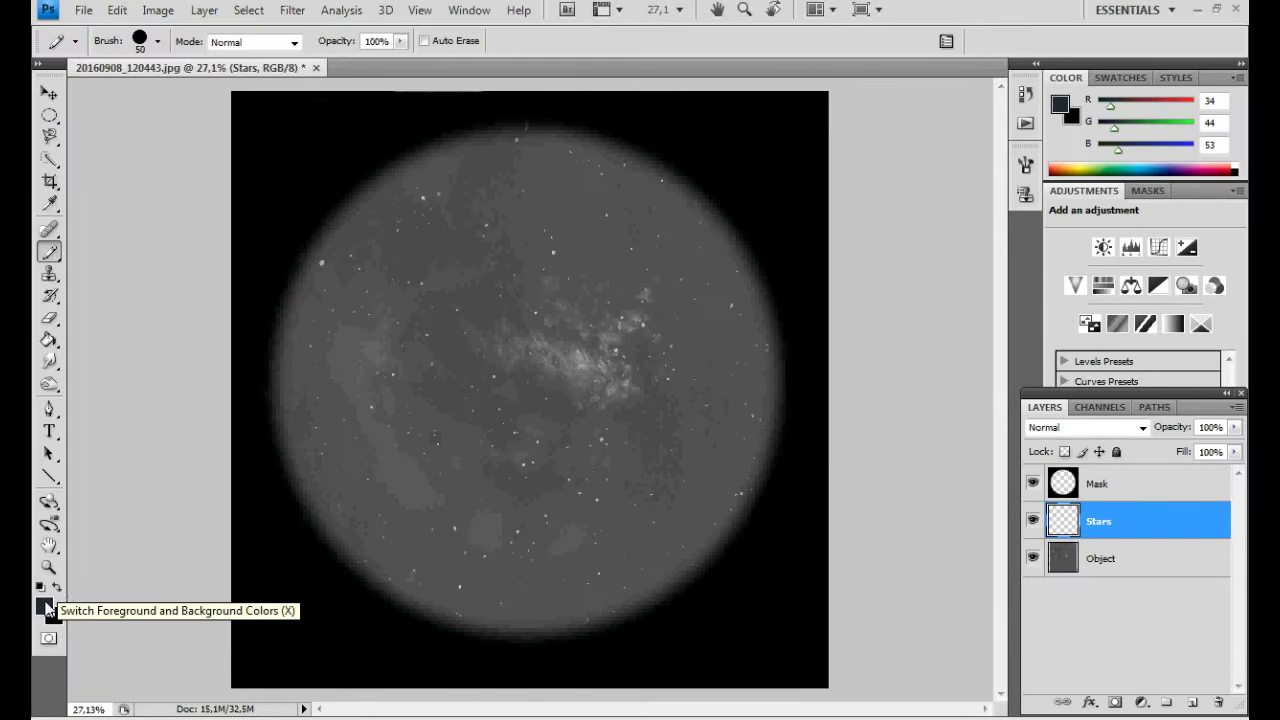
Step: Open the foreground colour swatch to choose light grey (207, 208, 209)
left_click(44, 607)
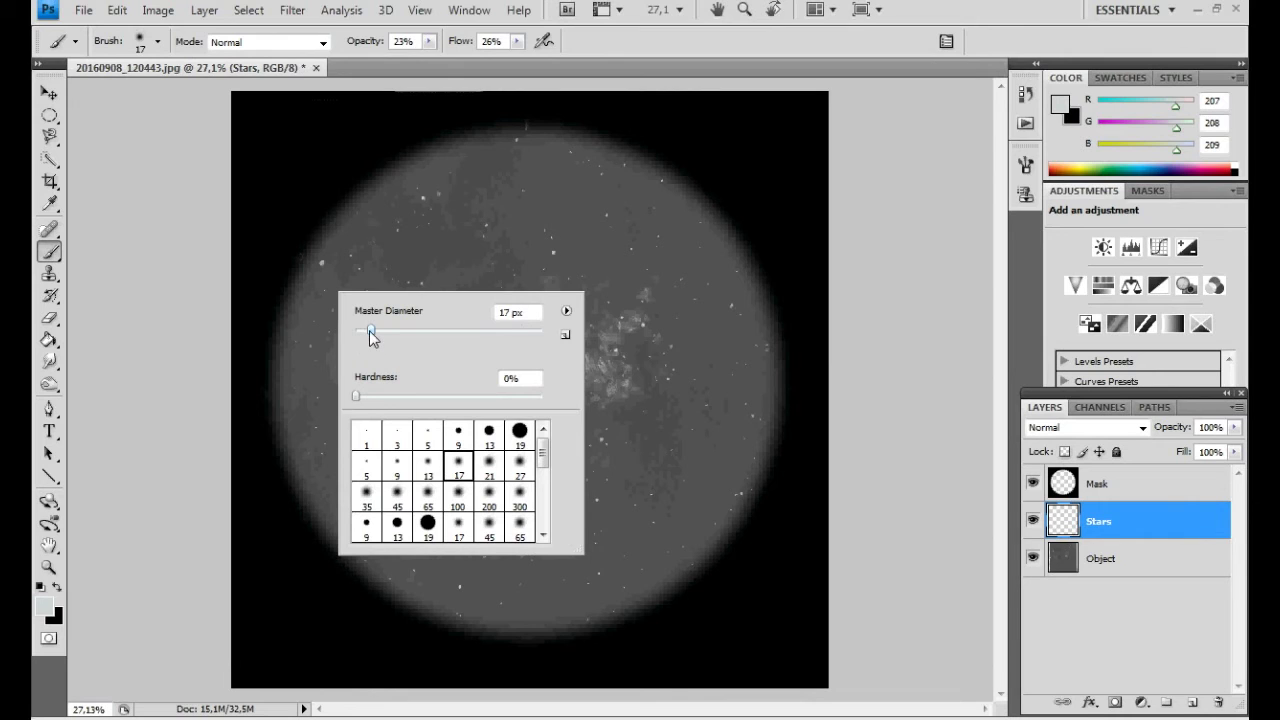
Step: Shrink the star brush from 17 px to 9 px, then enlarge it to 12 px
left_click(368, 334)
left_click(370, 332)
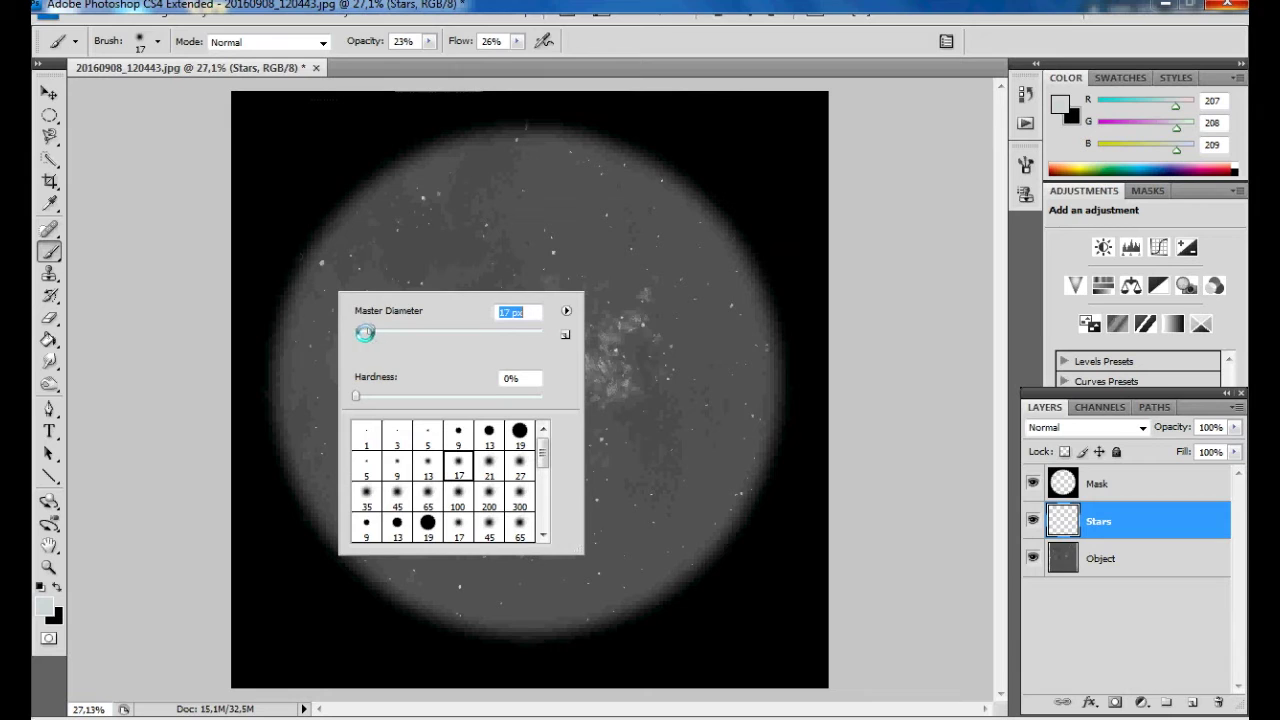
left_click_drag(365, 332, 359, 332)
key("Return")
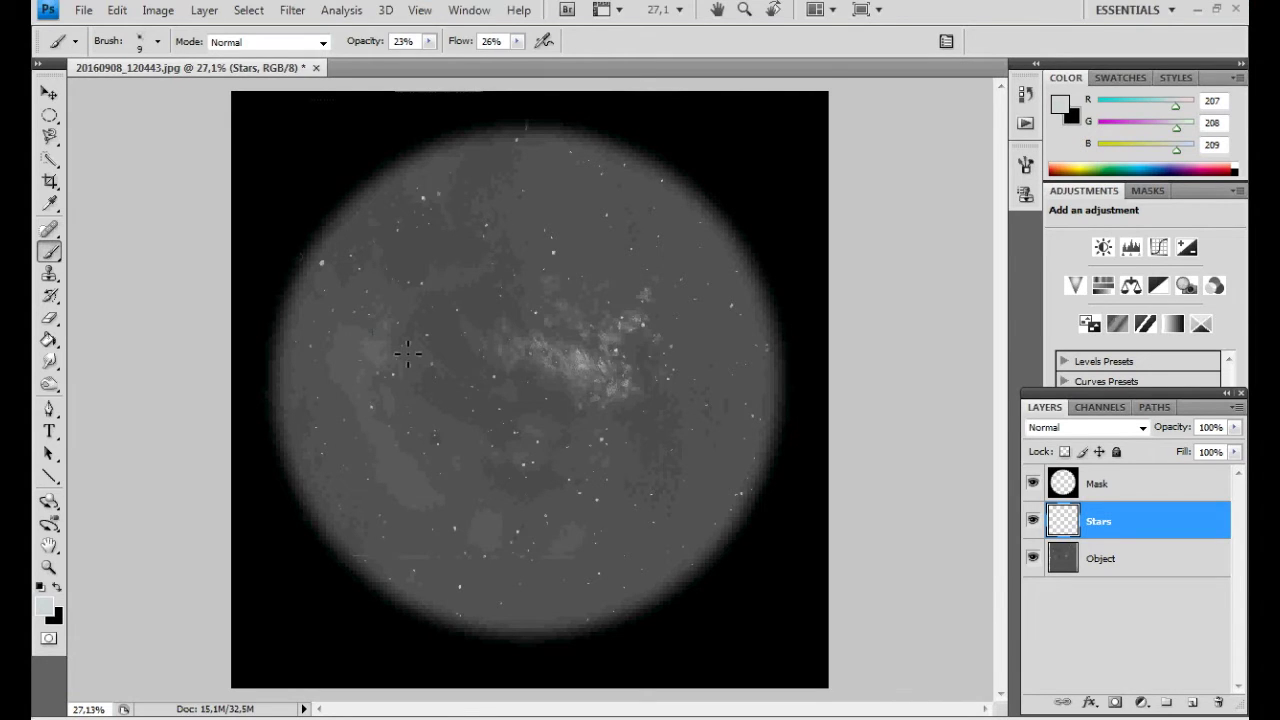
right_click(408, 353)
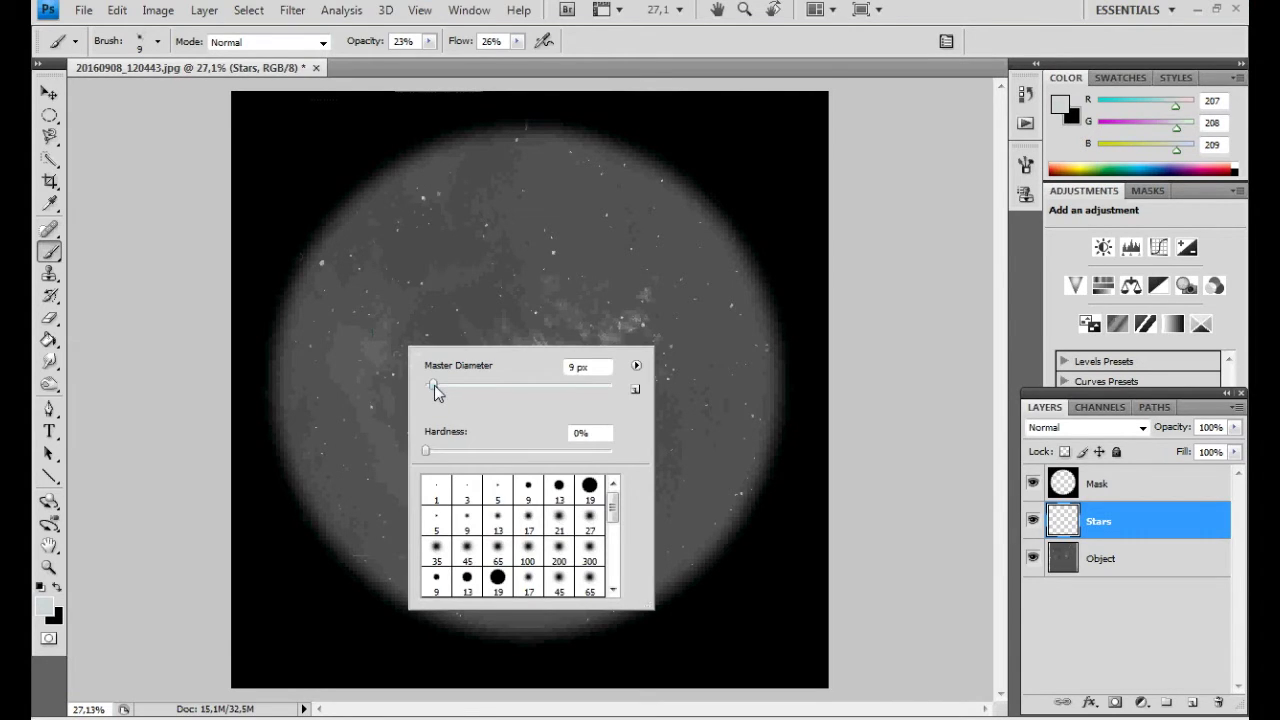
left_click_drag(434, 388, 437, 390)
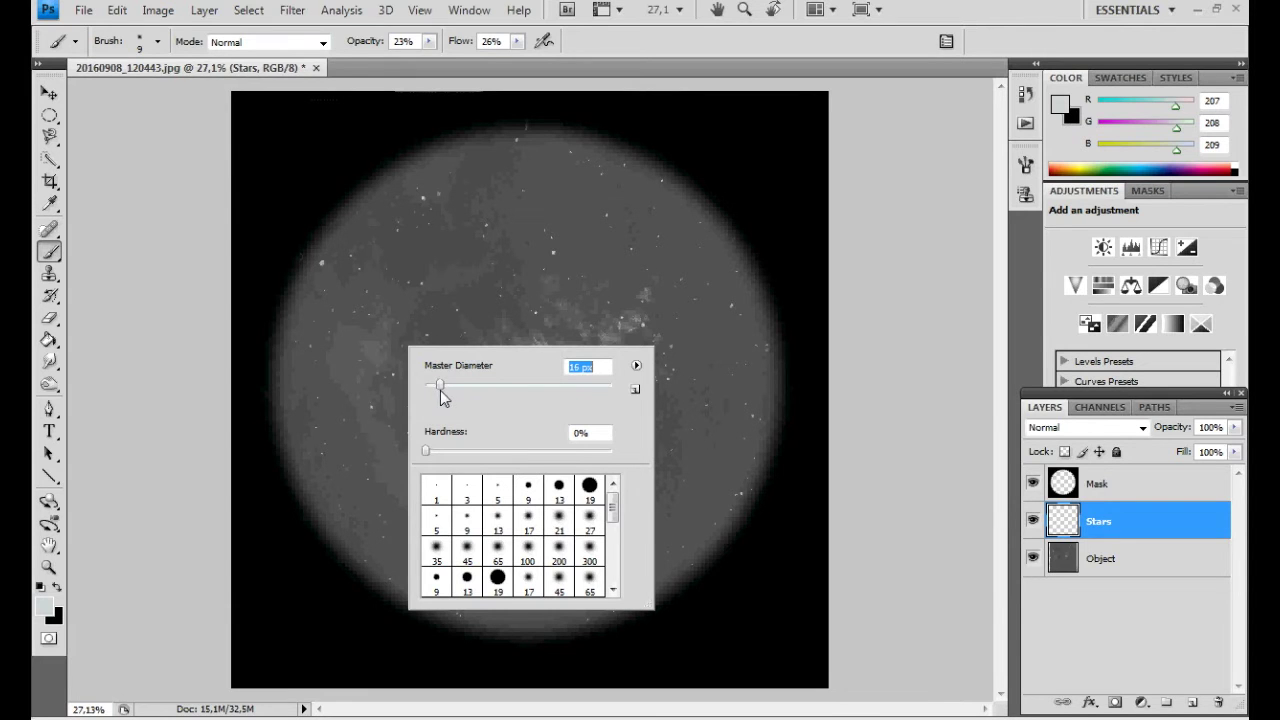
Step: Enlarge the brush to 16 px and close the brush settings
left_click_drag(438, 386, 441, 386)
left_click(903, 520)
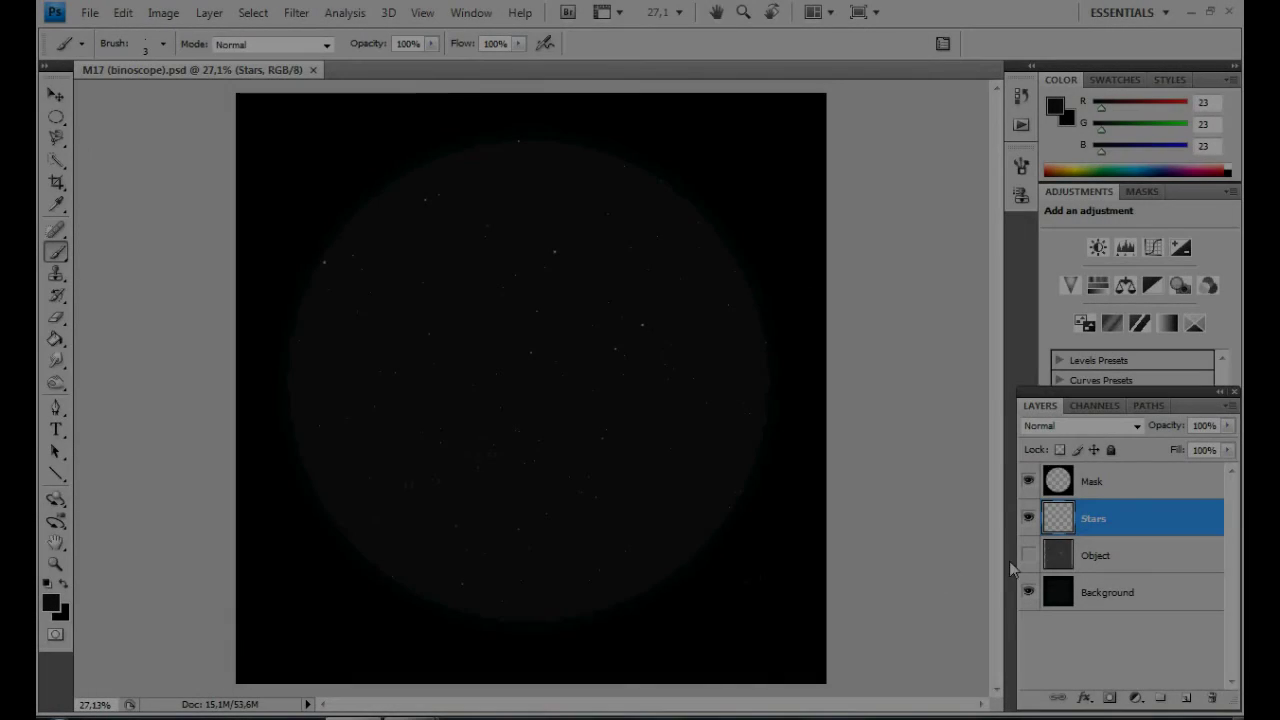
Step: Toggle the Object layer's visibility once and zoom the star field in to 50%
left_click(1028, 556)
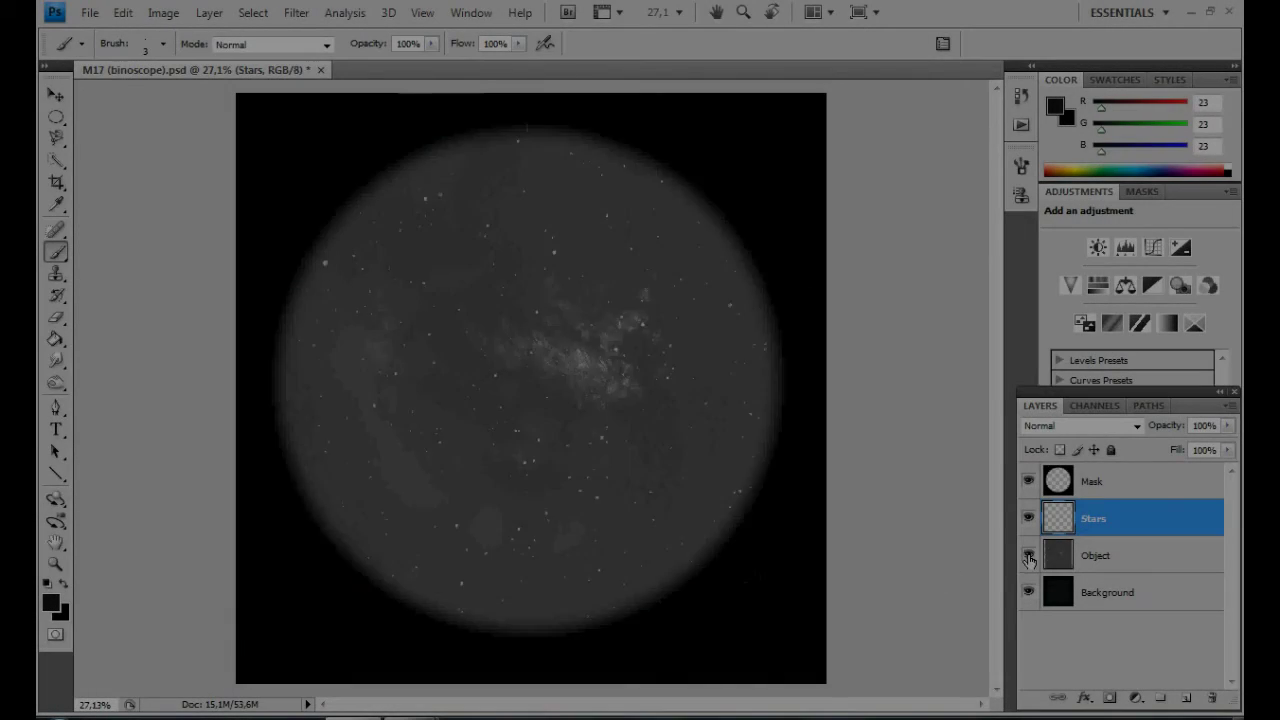
left_click(1028, 556)
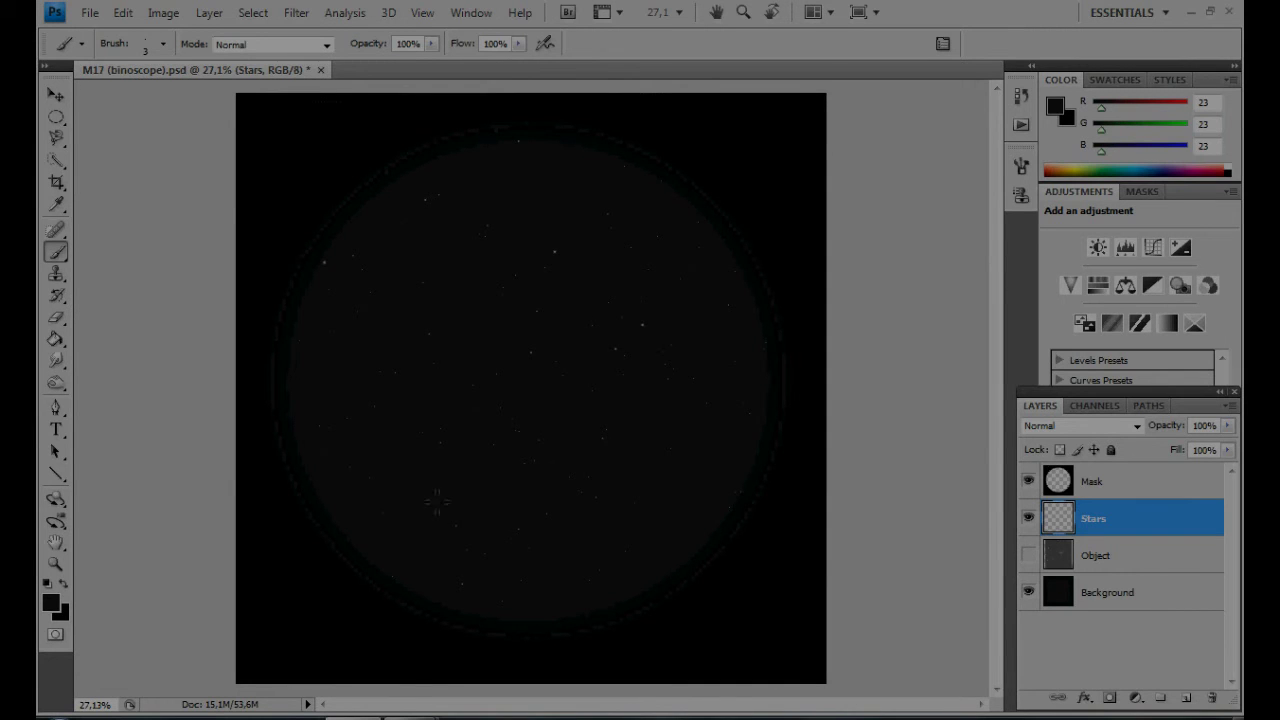
left_click(55, 565)
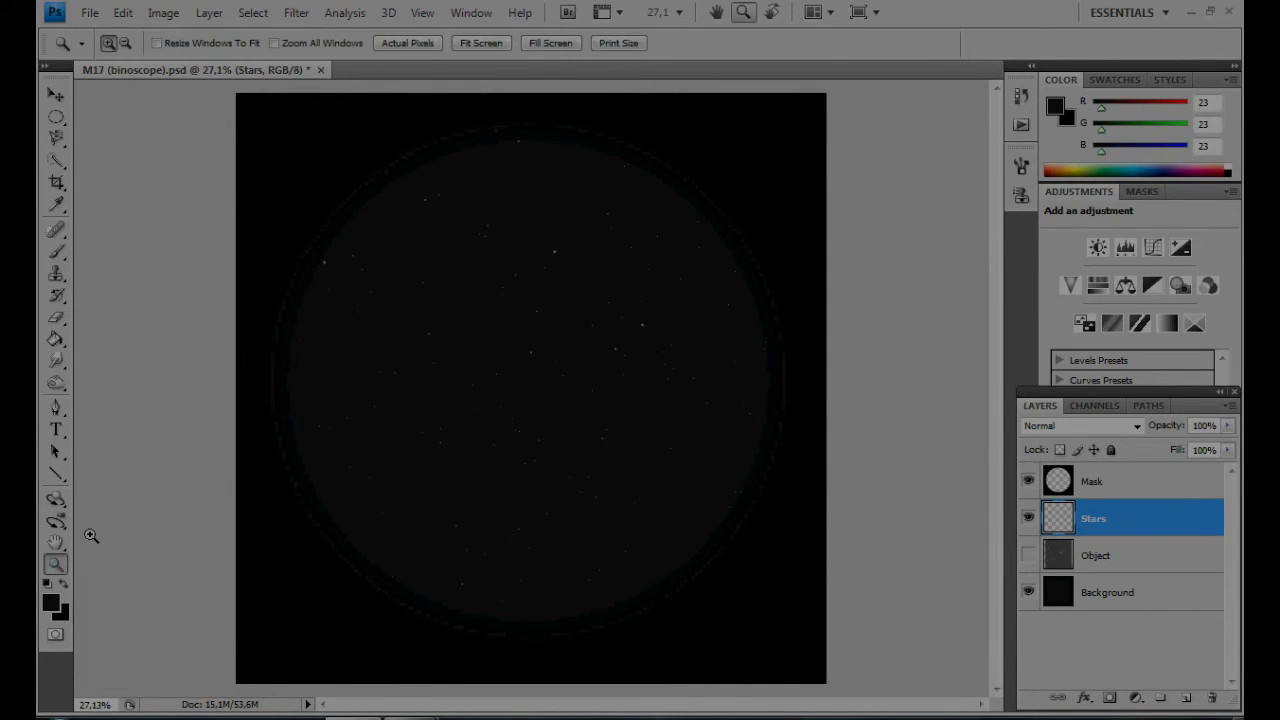
left_click(534, 212)
left_click(537, 215)
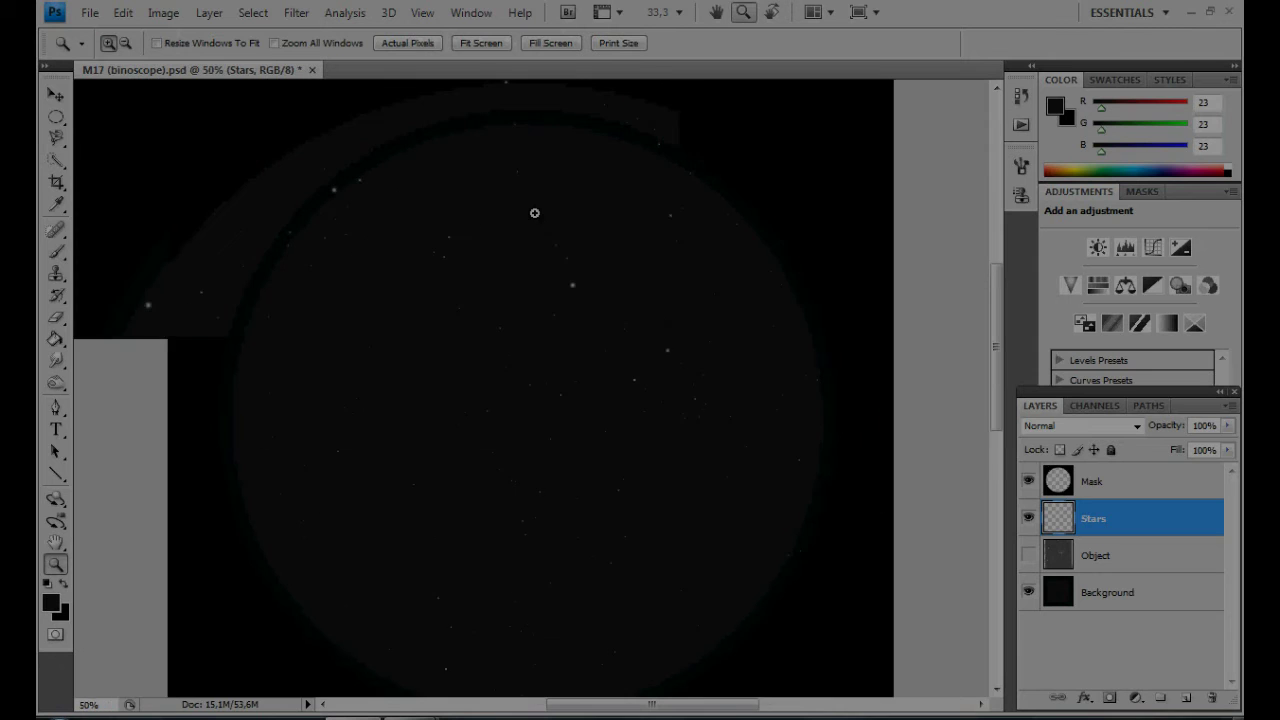
Step: Repeatedly show and hide the Object layer to judge the stars, leaving it hidden
left_click(1029, 556)
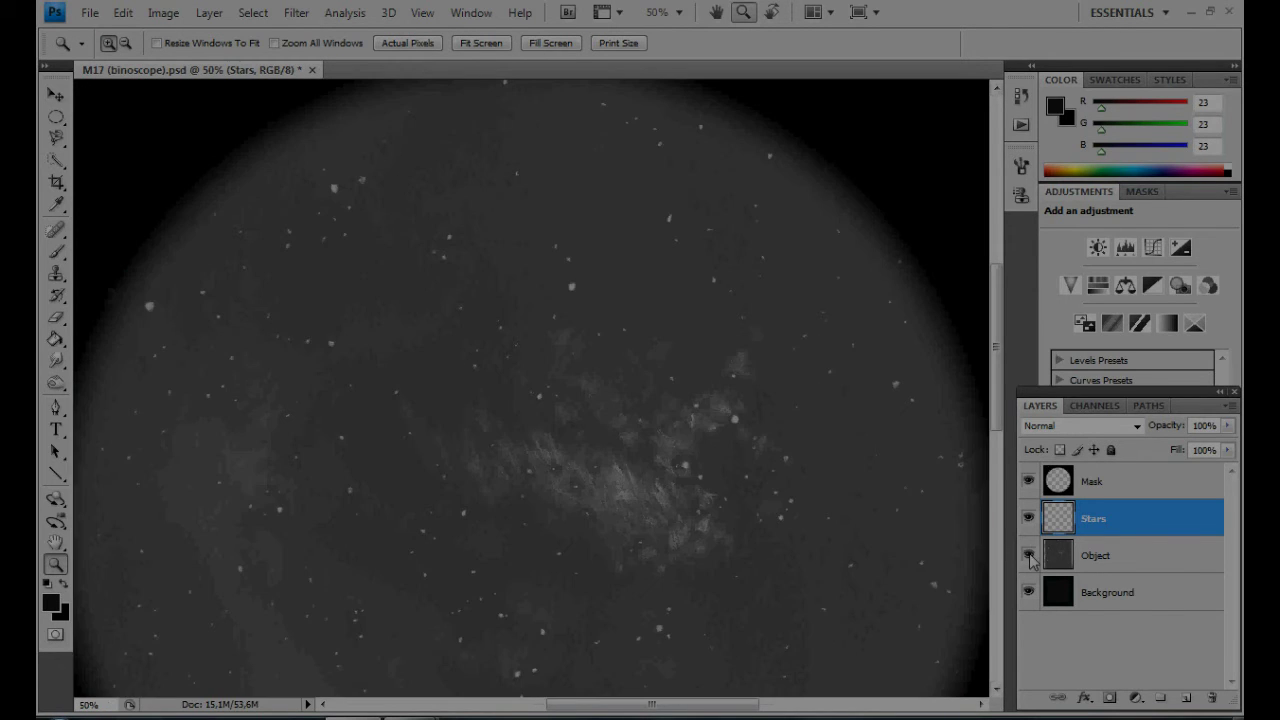
left_click(1029, 556)
left_click(1029, 556)
left_click(1029, 556)
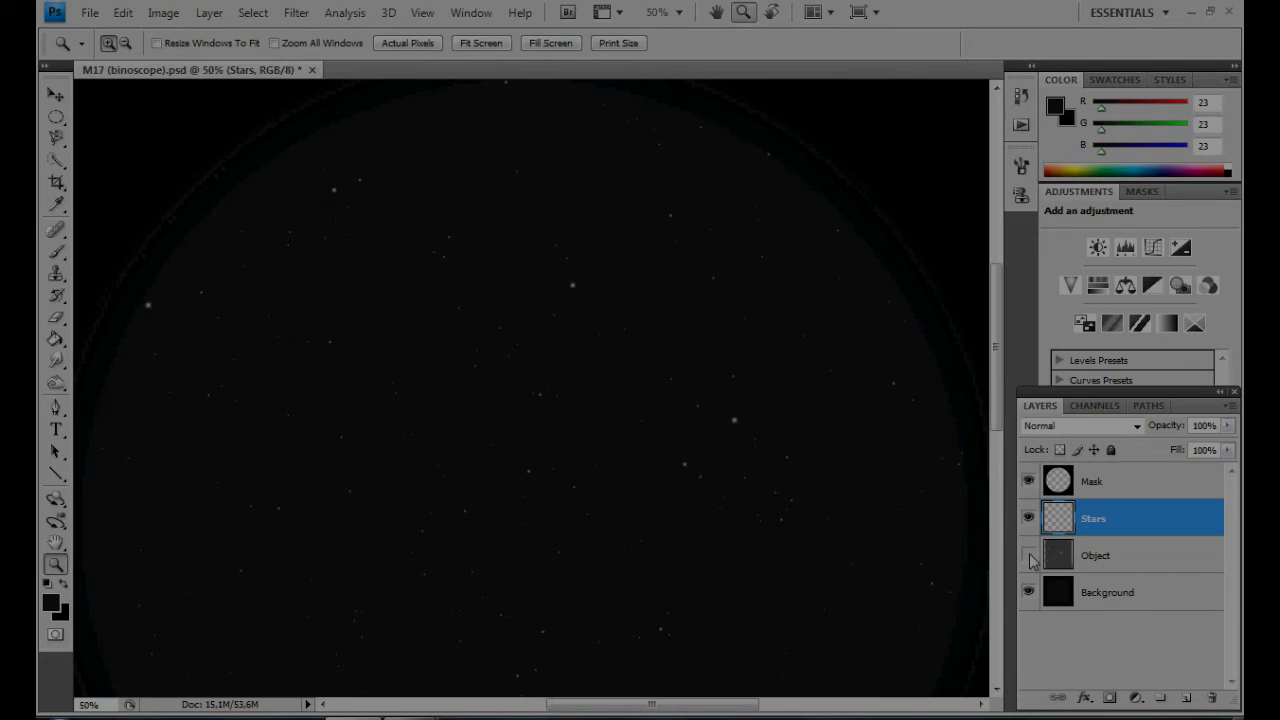
left_click(996, 690)
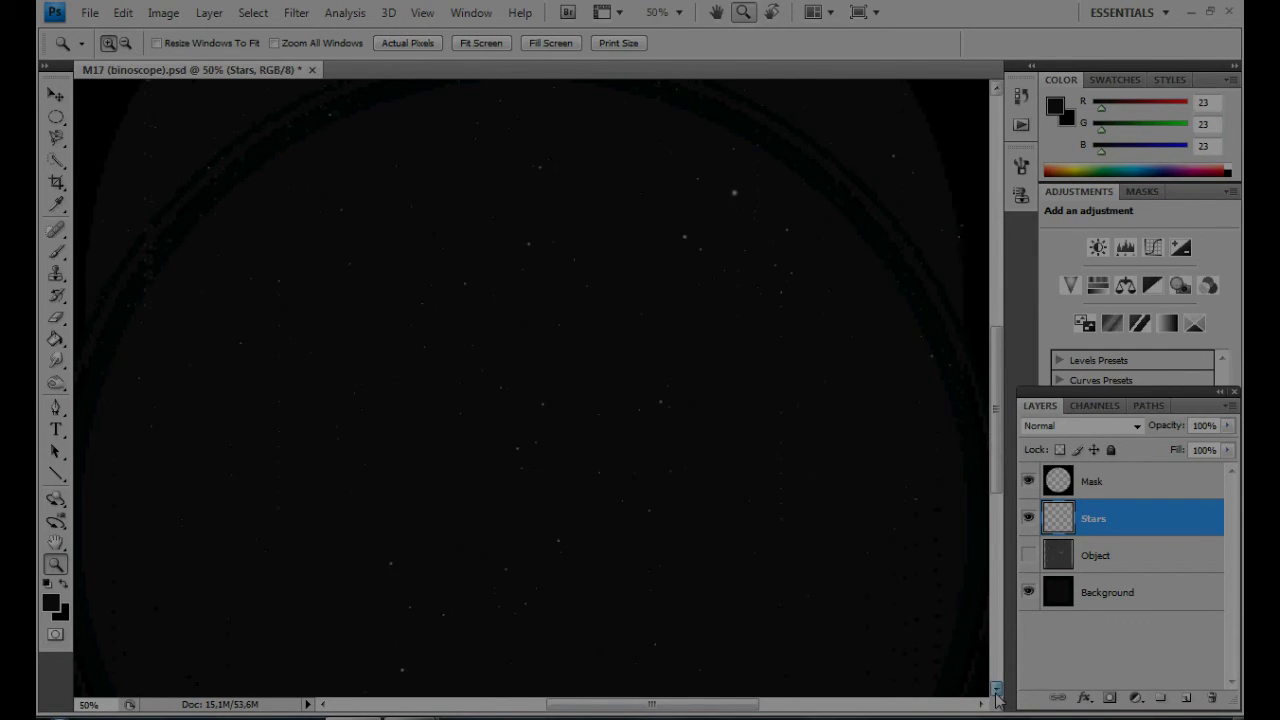
left_click(1029, 556)
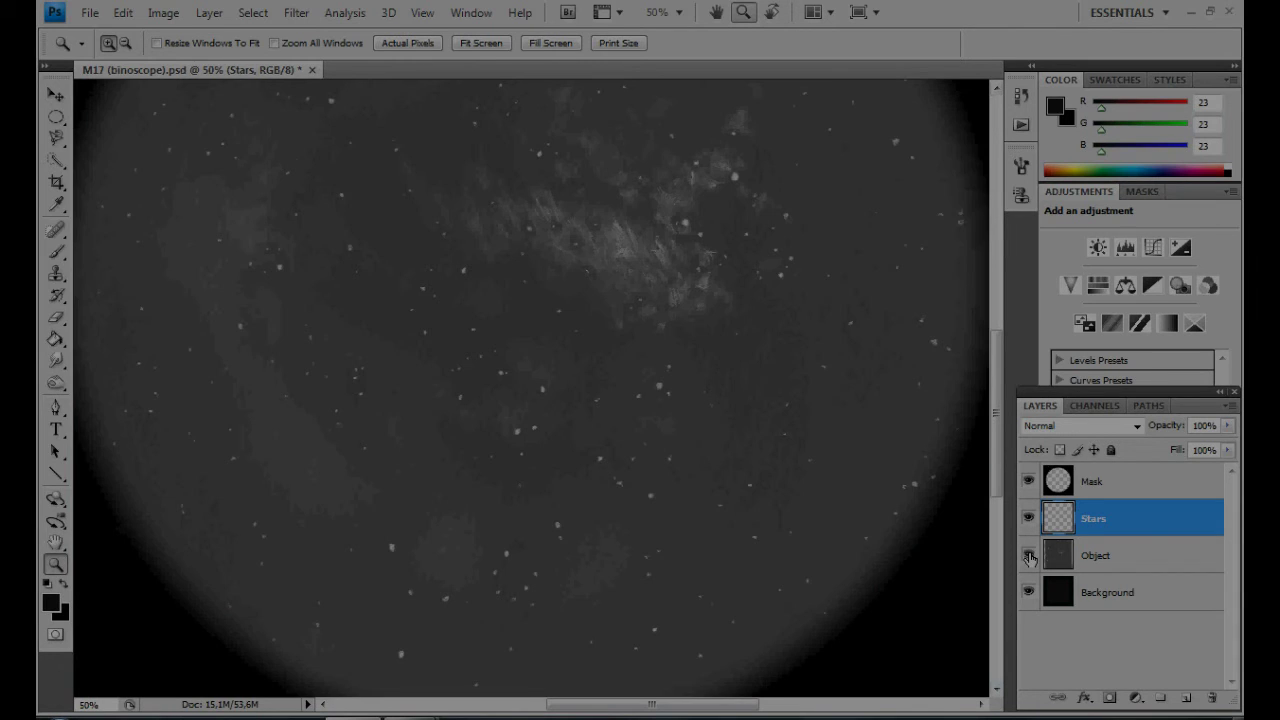
left_click(1029, 556)
left_click(1029, 556)
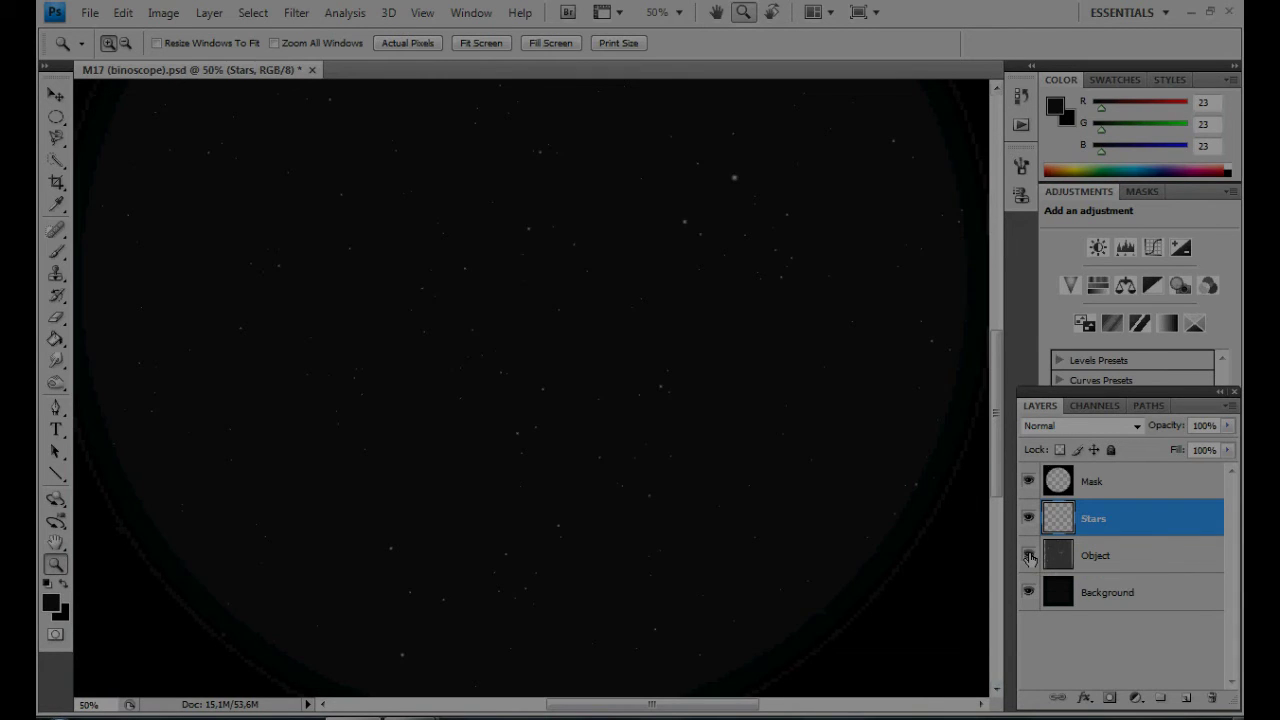
left_click(1029, 556)
left_click(1029, 556)
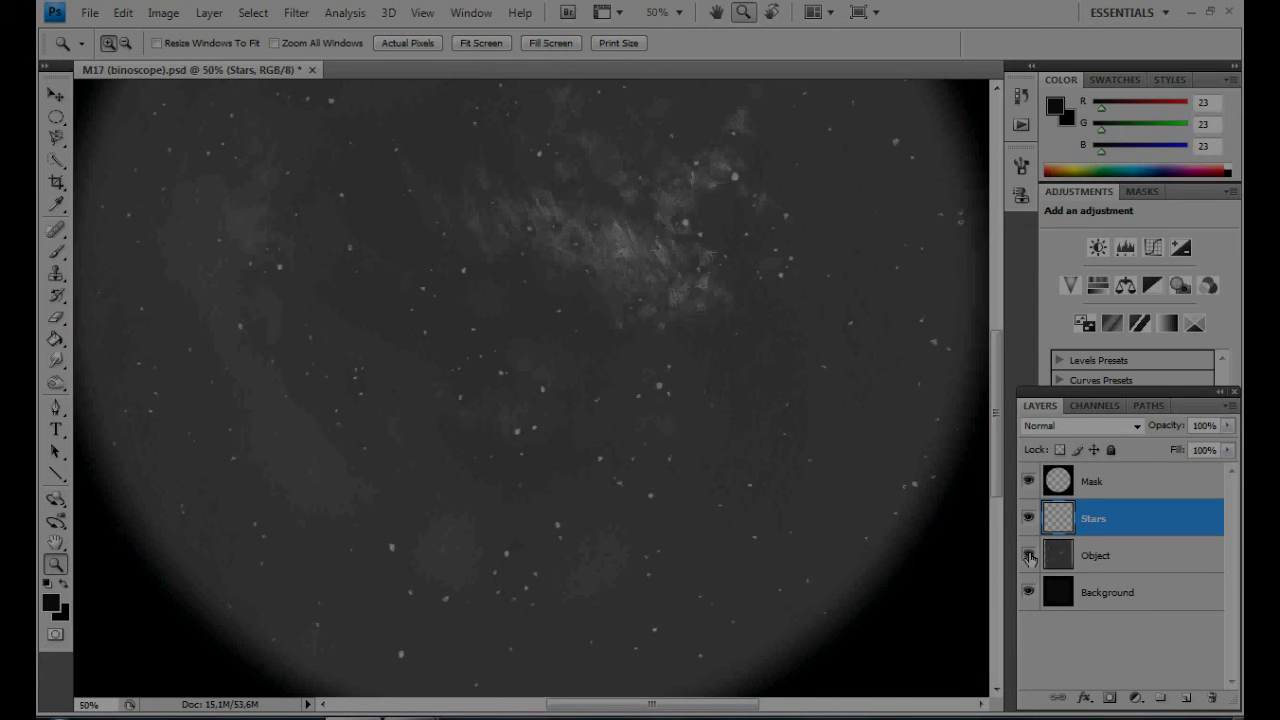
left_click(1029, 556)
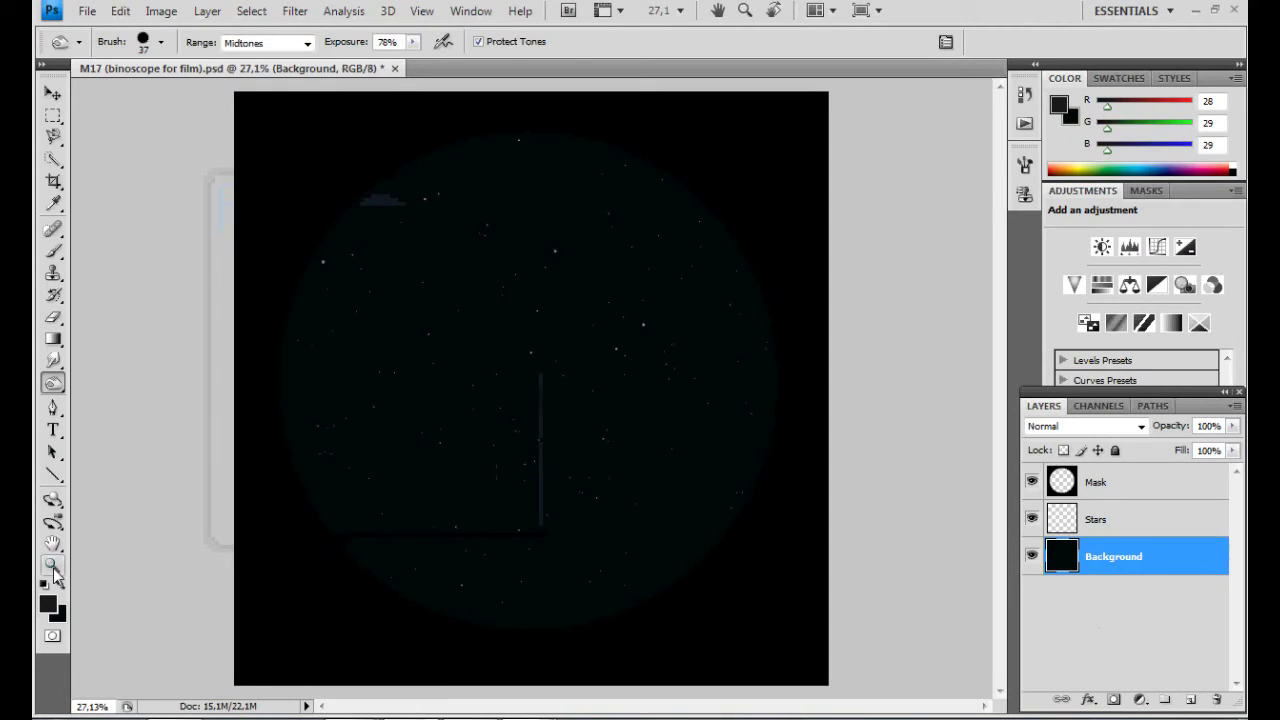
Step: Zoom the star field to 100% and reveal the Dodge/Burn/Sponge tool flyout
left_click(53, 565)
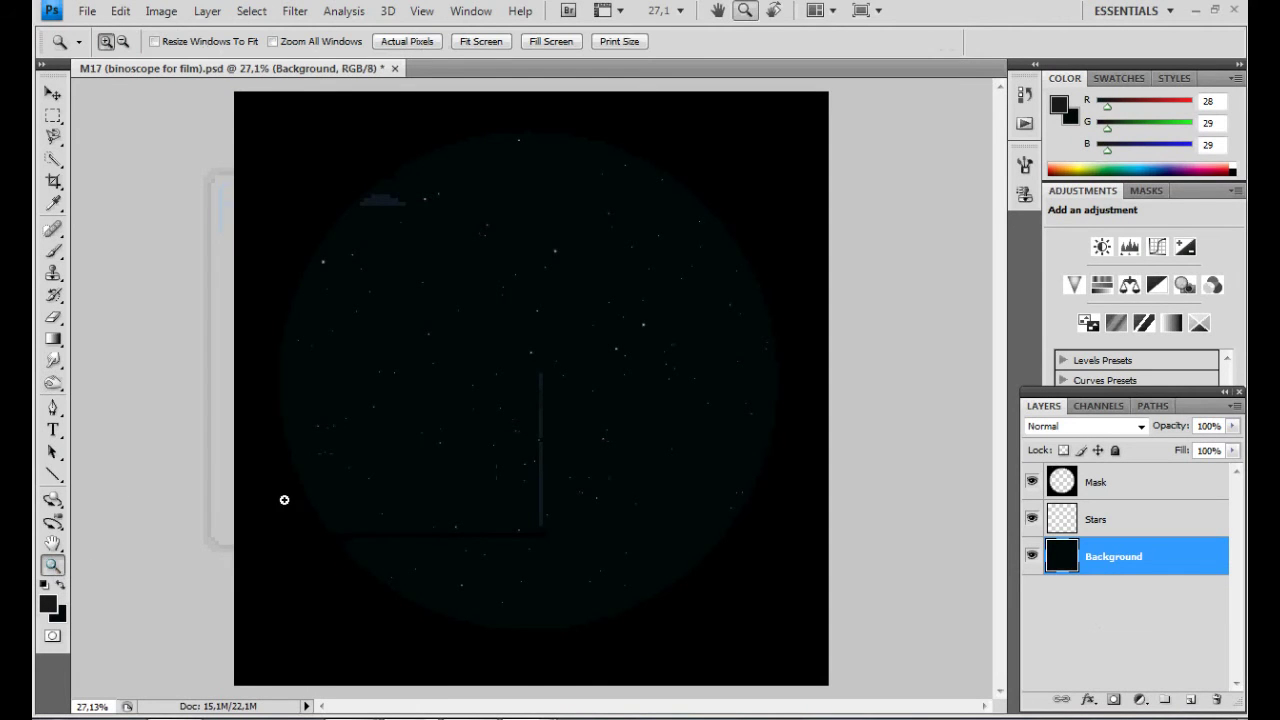
left_click(532, 360)
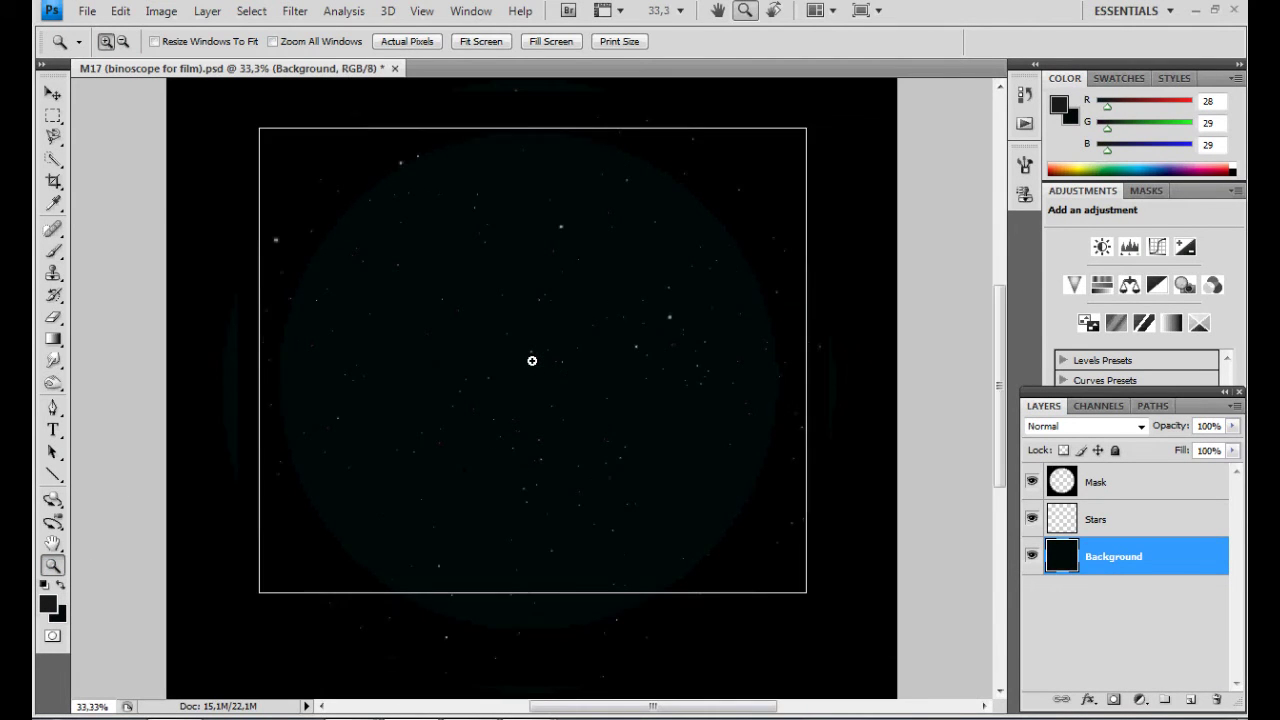
left_click(468, 456)
left_click(466, 460)
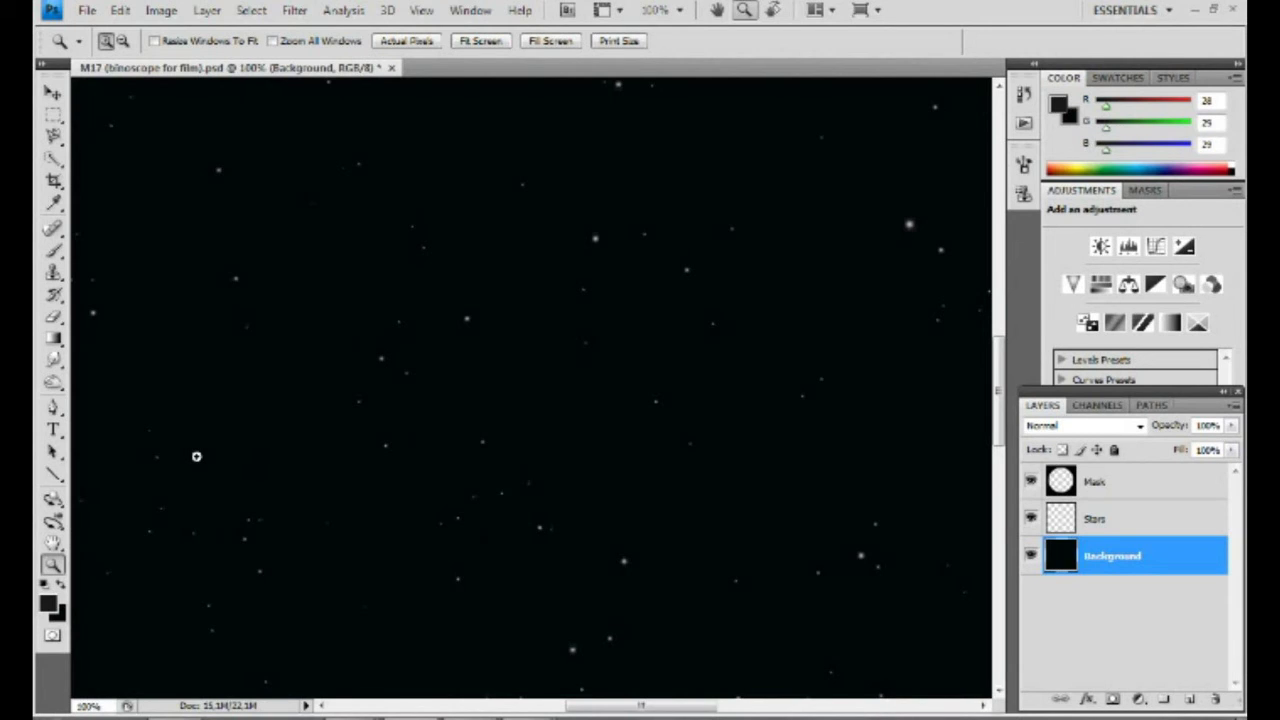
left_click(53, 388)
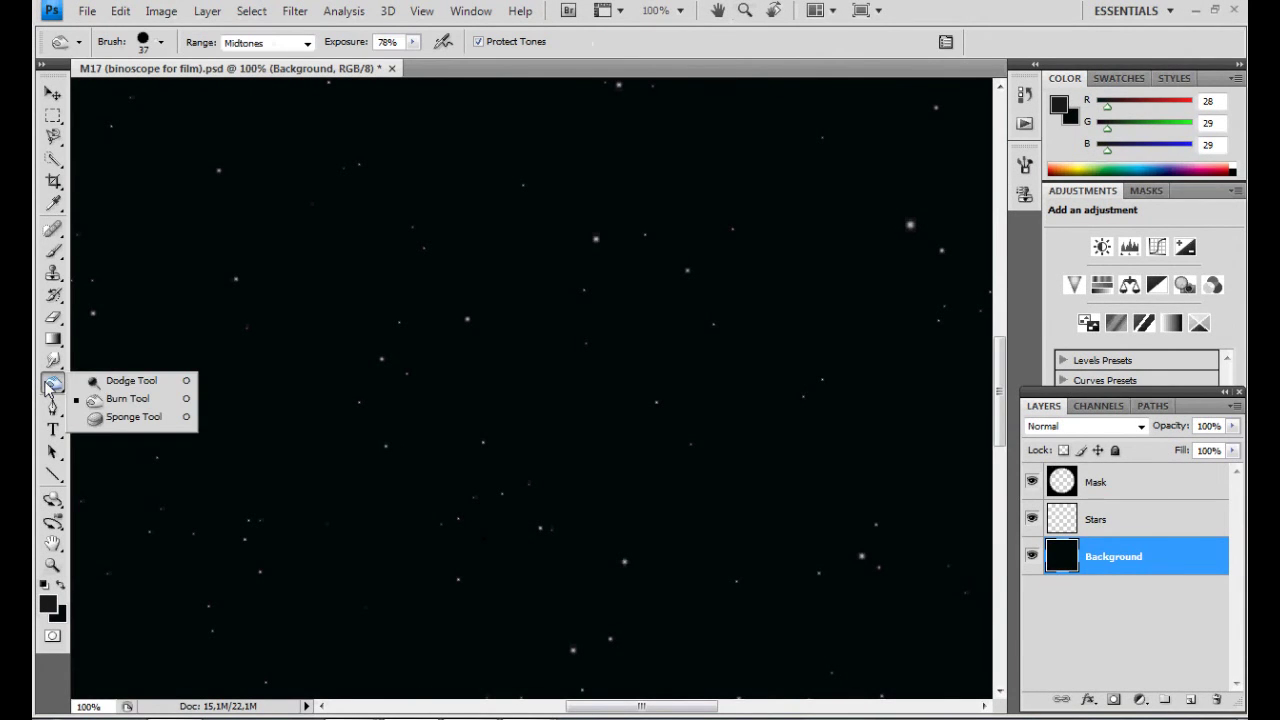
Step: Select the Burn Tool and make the Stars layer the active layer
left_click(120, 399)
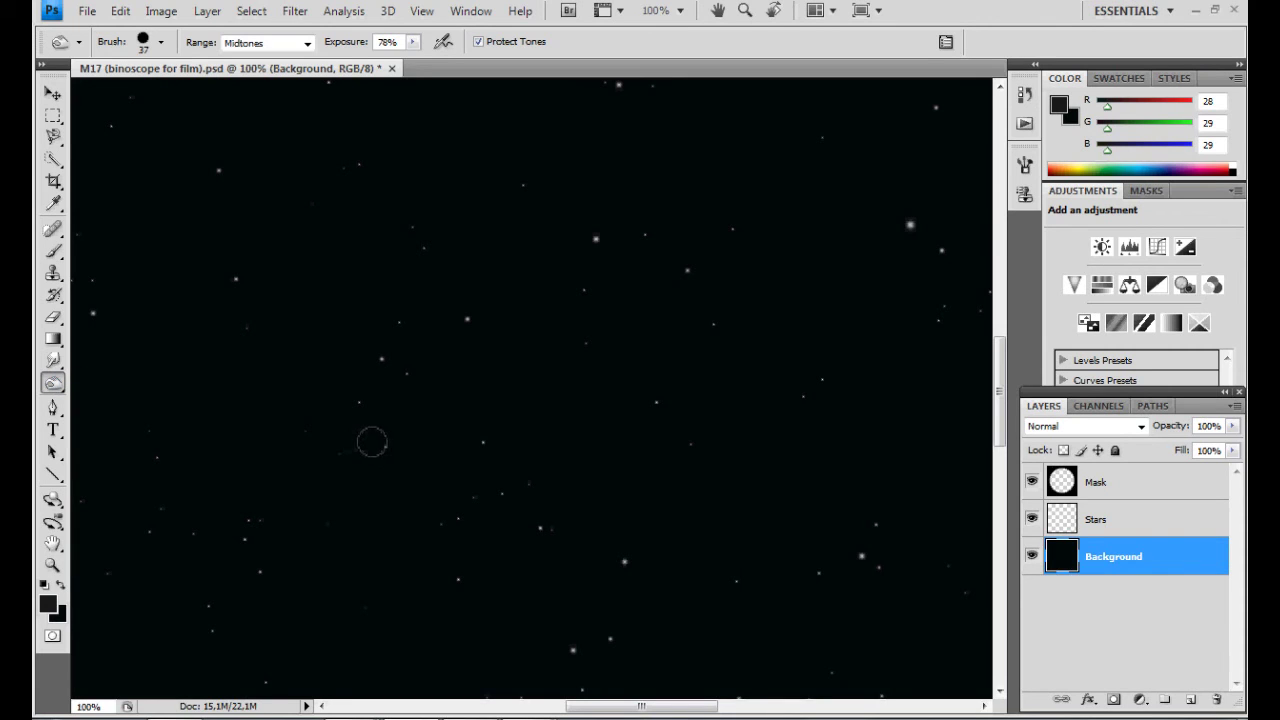
key("alt+bracketright")
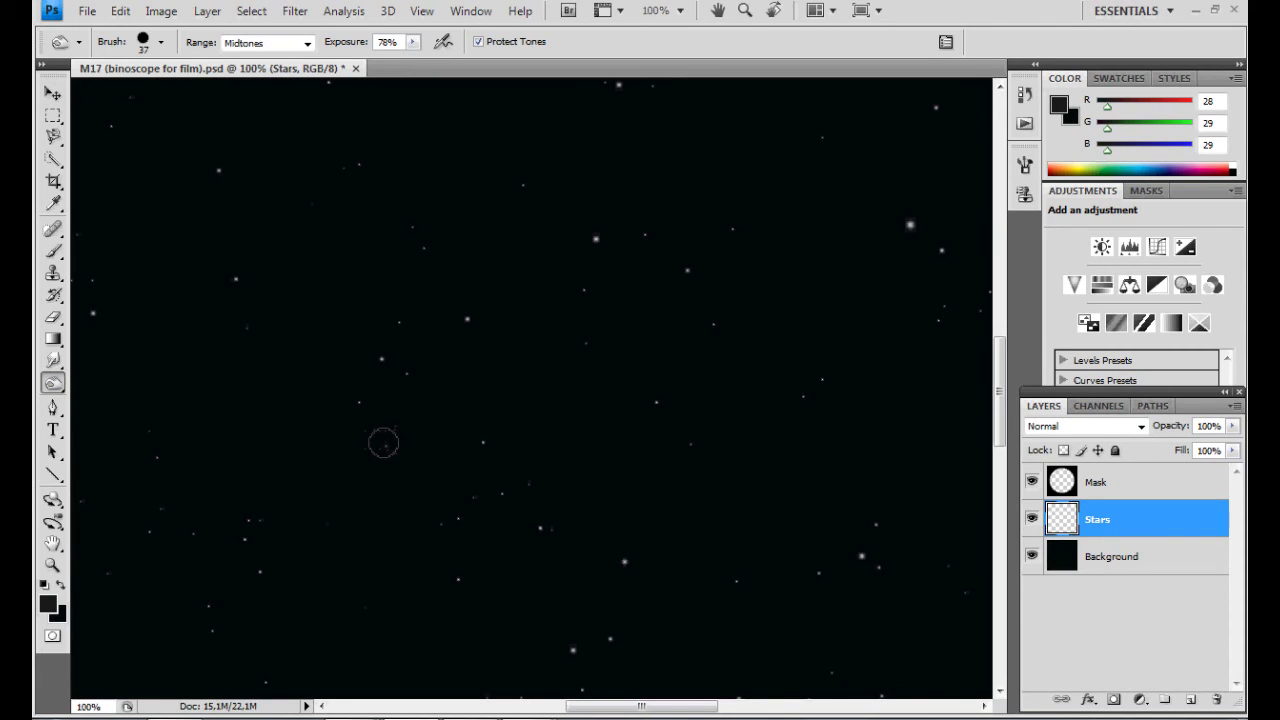
right_click(54, 390)
left_click(118, 396)
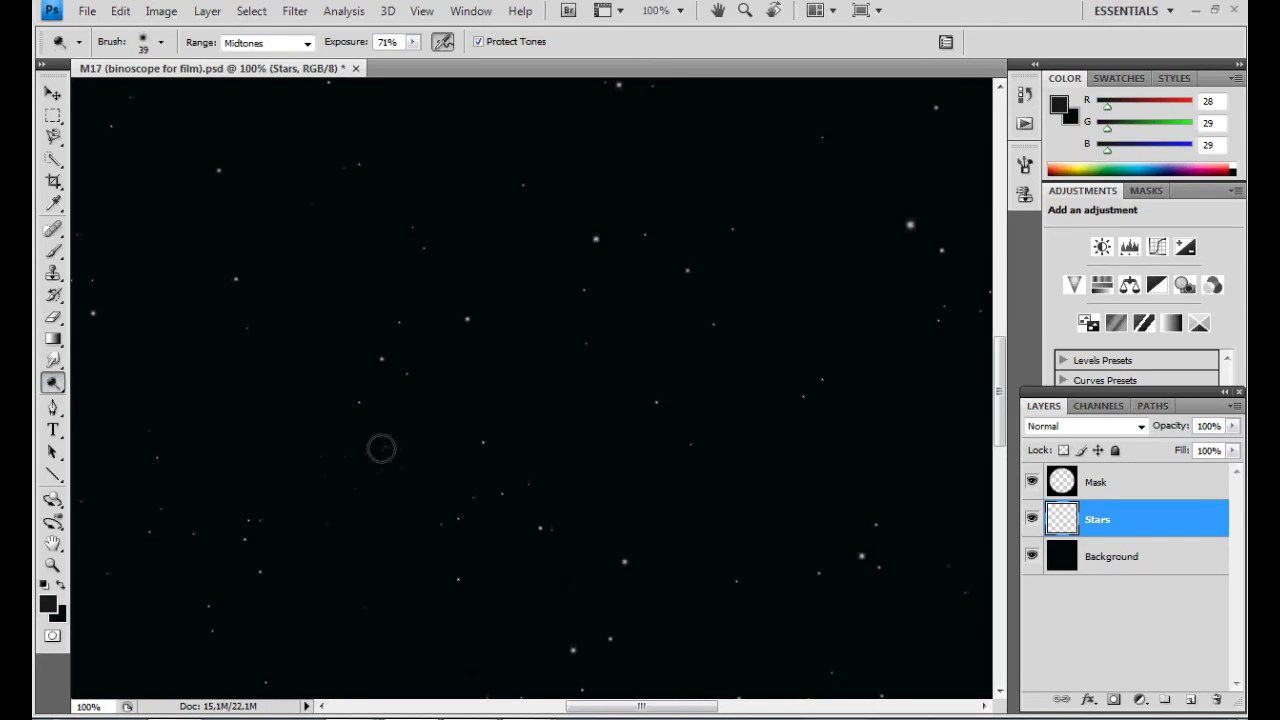